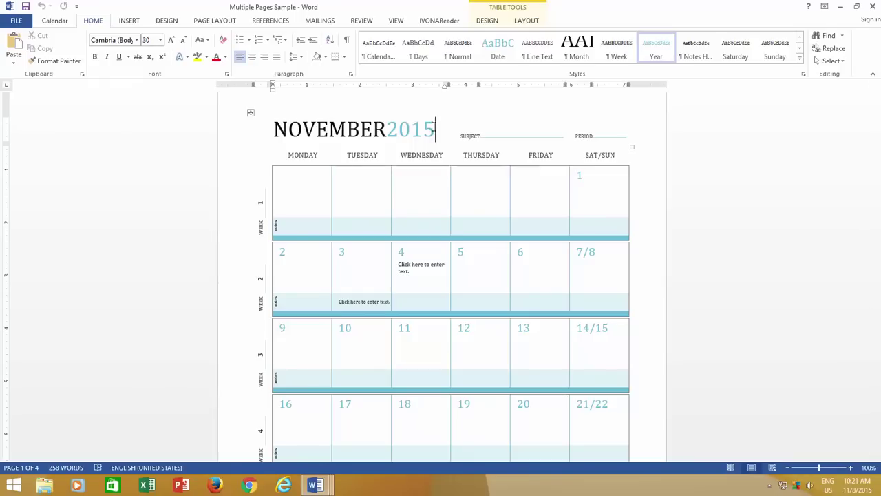
Step: Scroll through the calendar, then switch it into Read Mode
{"action": "scroll", "coordinate": [446, 207], "scroll_direction": "down", "scroll_amount": 10}
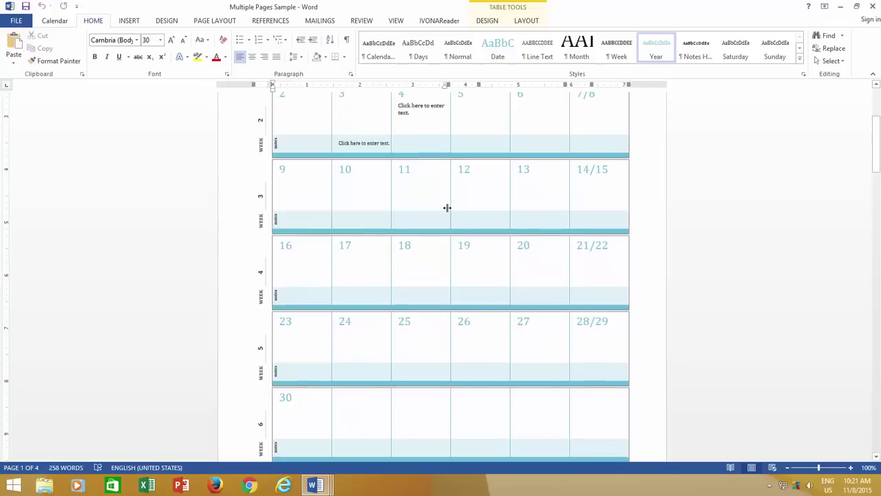
{"action": "scroll", "coordinate": [446, 216], "scroll_direction": "down", "scroll_amount": 15}
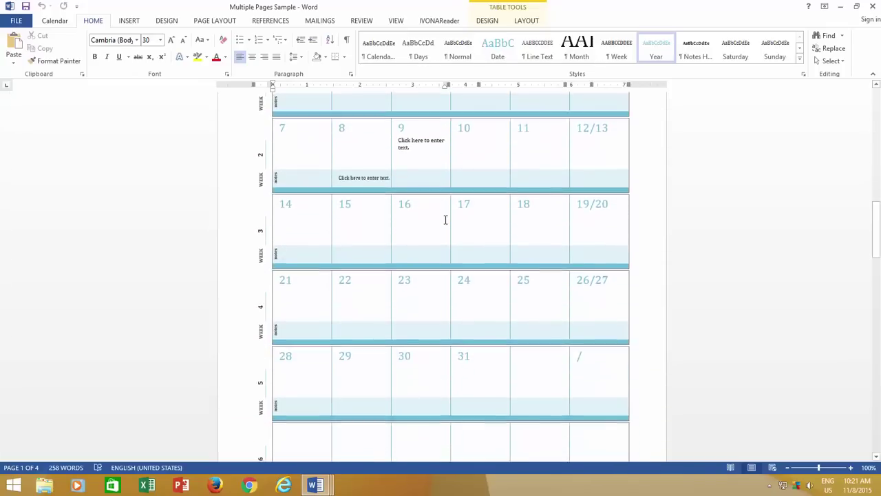
{"action": "scroll", "coordinate": [442, 216], "scroll_direction": "down", "scroll_amount": 16}
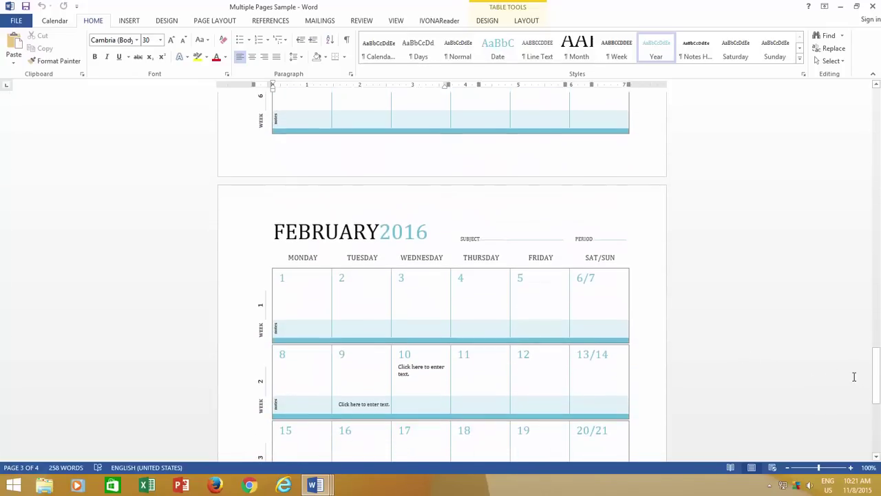
{"action": "left_click_drag", "start_coordinate": [877, 376], "coordinate": [877, 101]}
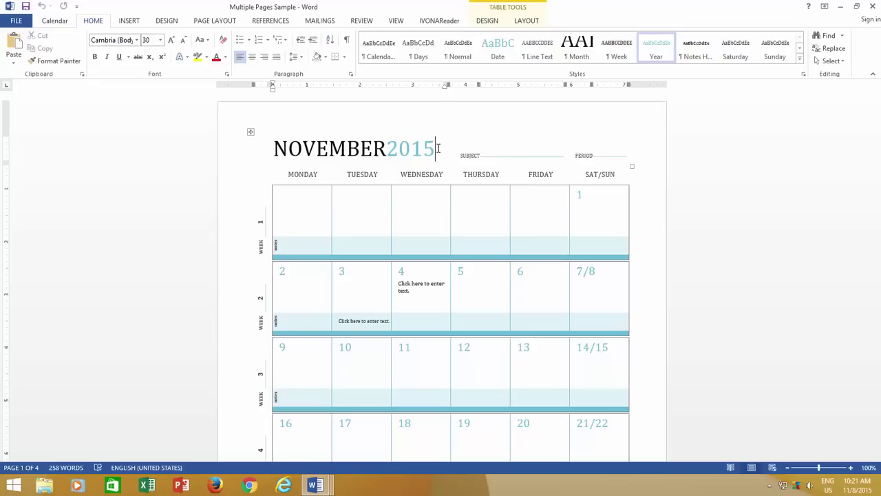
{"action": "left_click", "coordinate": [398, 22]}
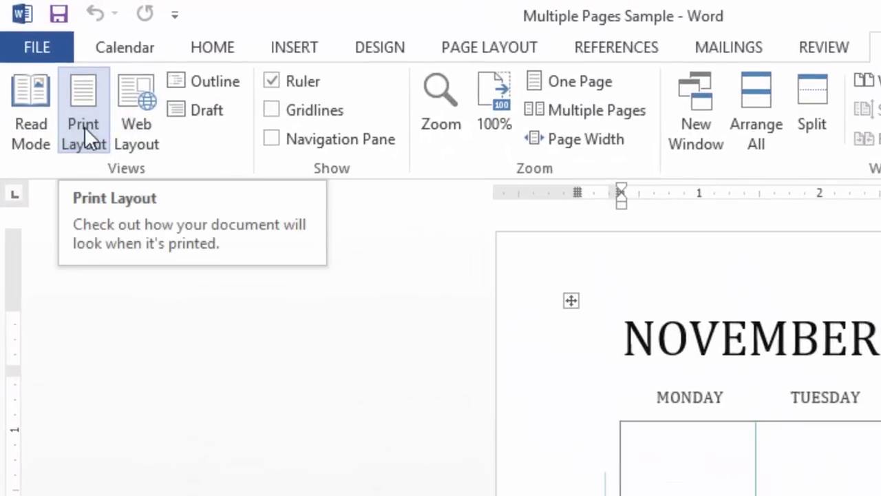
{"action": "left_click", "coordinate": [38, 125]}
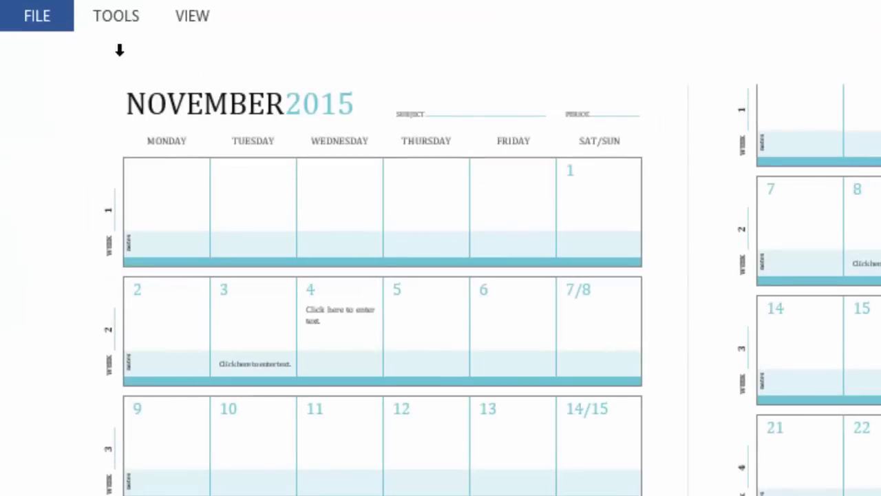
Step: Leave Read Mode, try Web Layout, then return the calendar to Print Layout
{"action": "left_click", "coordinate": [199, 21]}
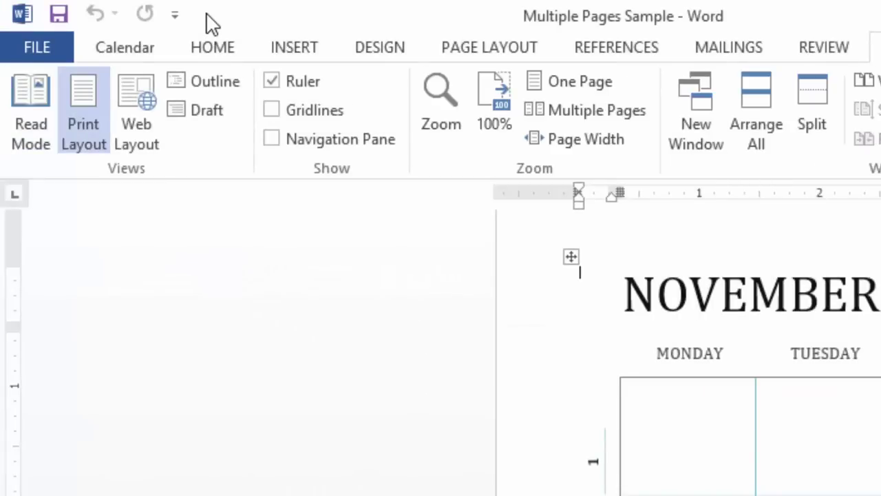
{"action": "left_click", "coordinate": [145, 100]}
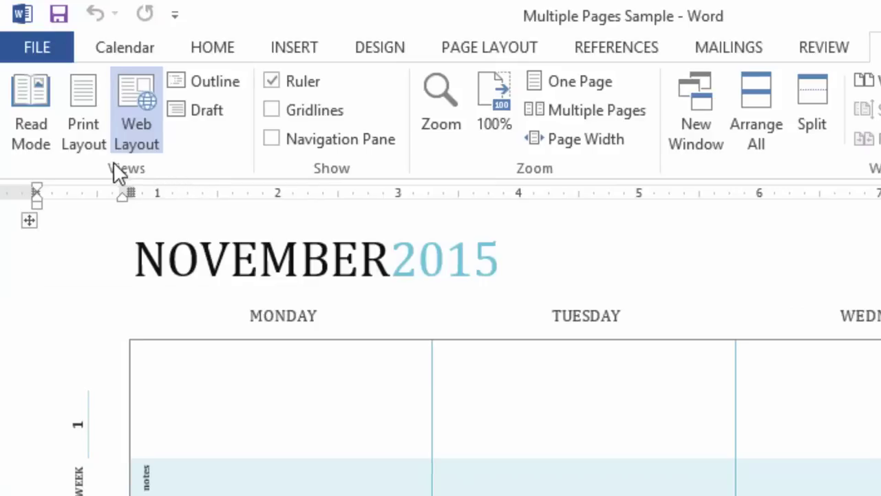
{"action": "left_click", "coordinate": [79, 113]}
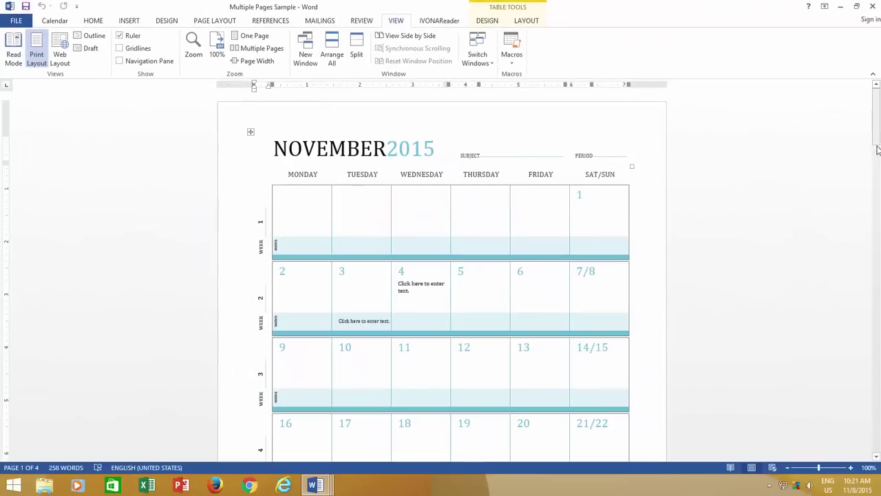
Step: Show the calendar with Multiple Pages, test 100% zoom, then settle back at 61%
{"action": "mouse_move", "coordinate": [879, 104]}
{"action": "left_mouse_down"}
{"action": "mouse_move", "coordinate": [878, 161]}
{"action": "mouse_move", "coordinate": [879, 99]}
{"action": "left_mouse_up"}
{"action": "left_click", "coordinate": [266, 49]}
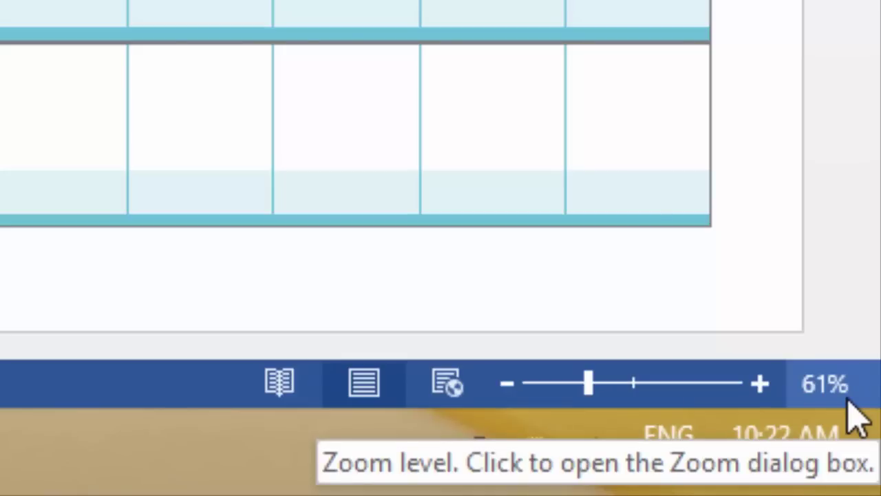
{"action": "left_click", "coordinate": [634, 384]}
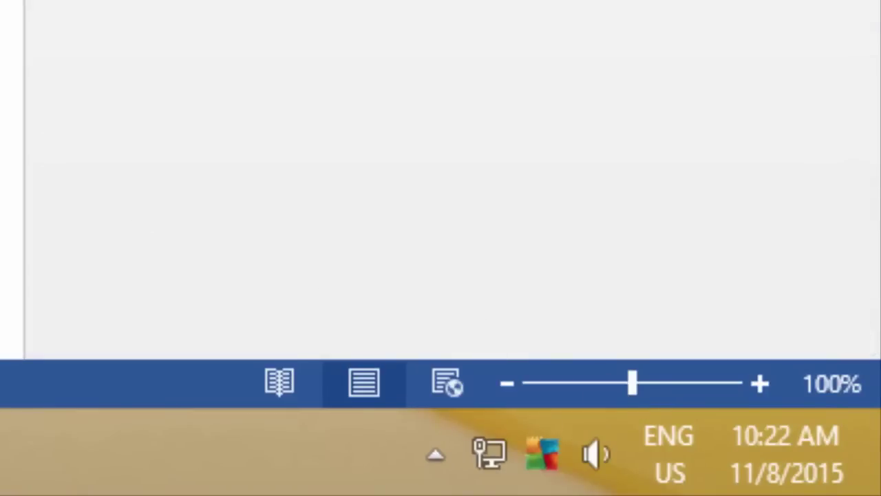
{"action": "left_click", "coordinate": [589, 383]}
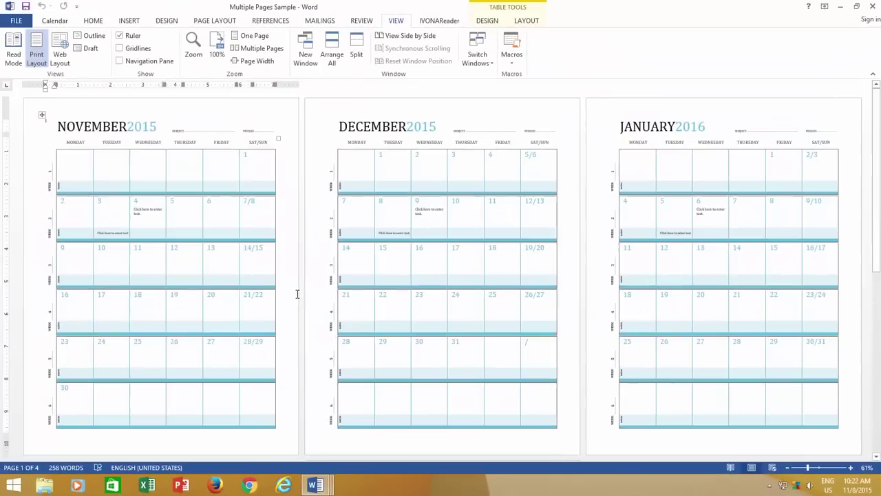
Step: Fit one whole calendar page in the window, then raise the zoom slider to 100%
{"action": "left_click", "coordinate": [248, 40]}
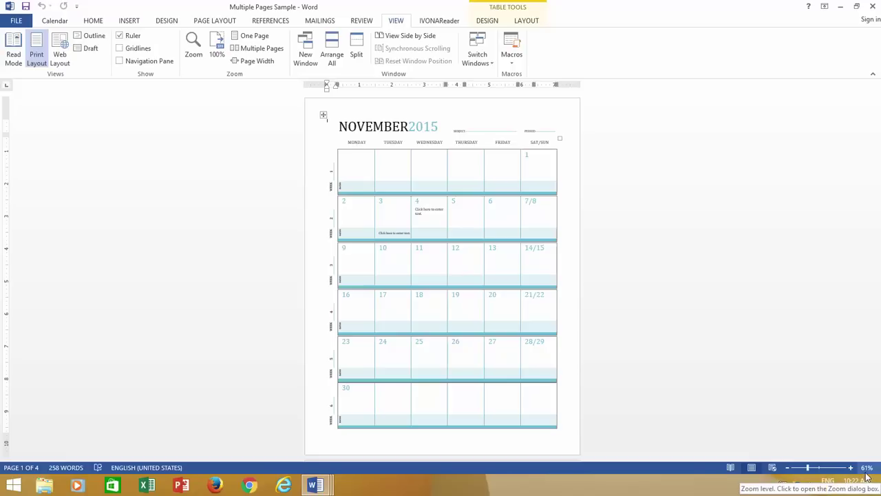
{"action": "left_click", "coordinate": [813, 468]}
{"action": "left_click_drag", "start_coordinate": [813, 468], "coordinate": [818, 468]}
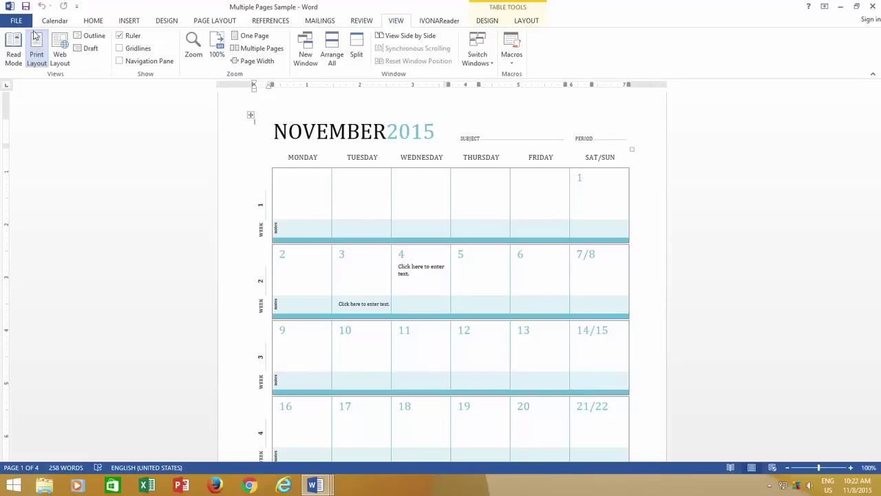
{"action": "left_click", "coordinate": [18, 20]}
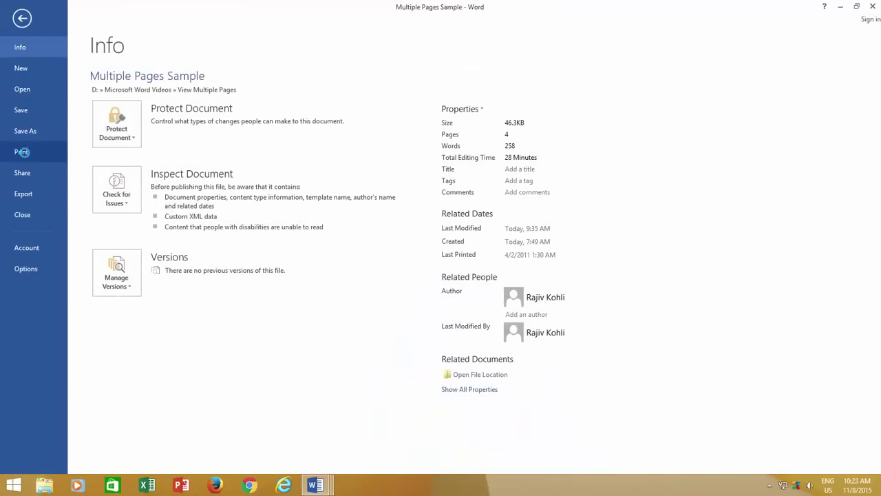
{"action": "left_click", "coordinate": [21, 152]}
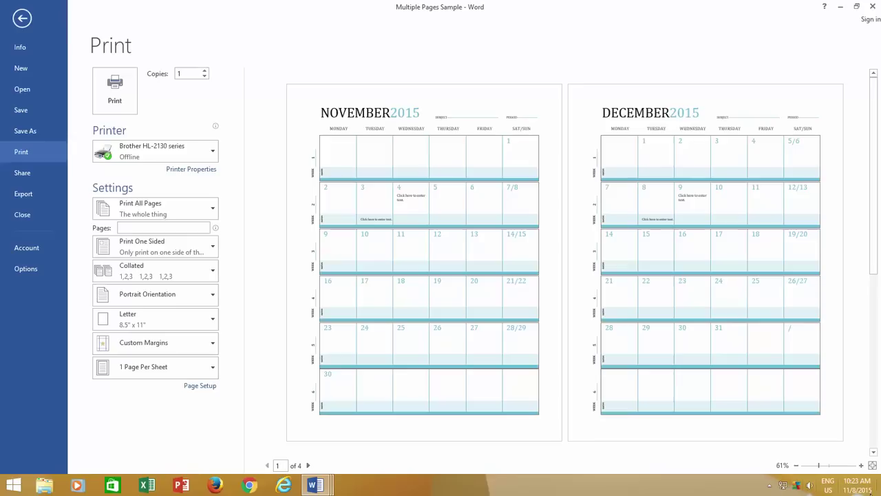
{"action": "left_click", "coordinate": [817, 466]}
{"action": "mouse_move", "coordinate": [818, 468]}
{"action": "left_mouse_down"}
{"action": "mouse_move", "coordinate": [807, 470]}
{"action": "mouse_move", "coordinate": [824, 470]}
{"action": "left_mouse_up"}
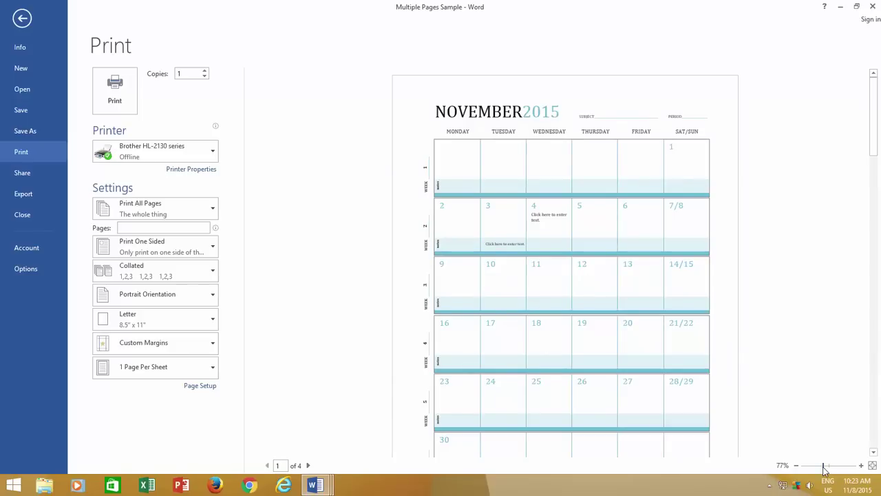
{"action": "left_click", "coordinate": [873, 466]}
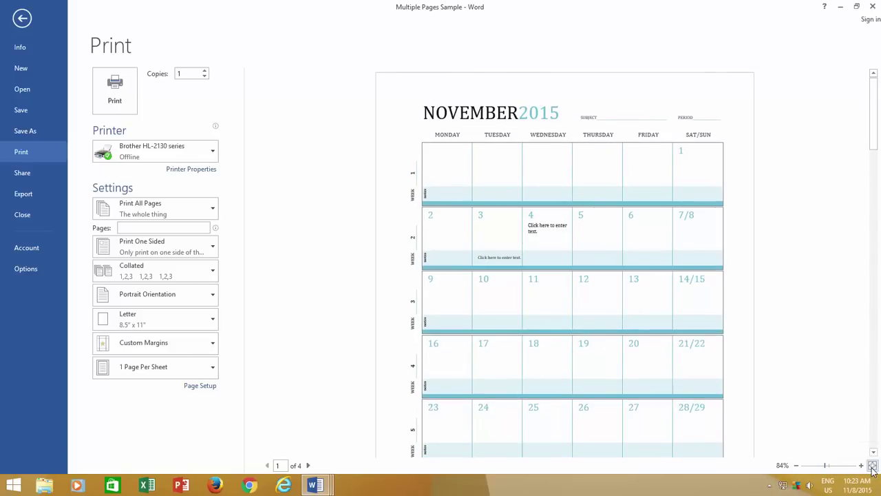
{"action": "left_click", "coordinate": [872, 466]}
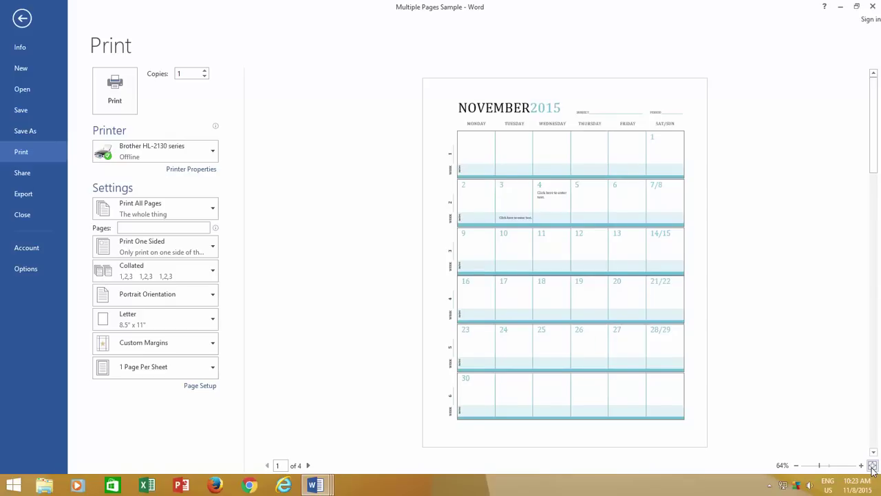
{"action": "key", "text": "Escape"}
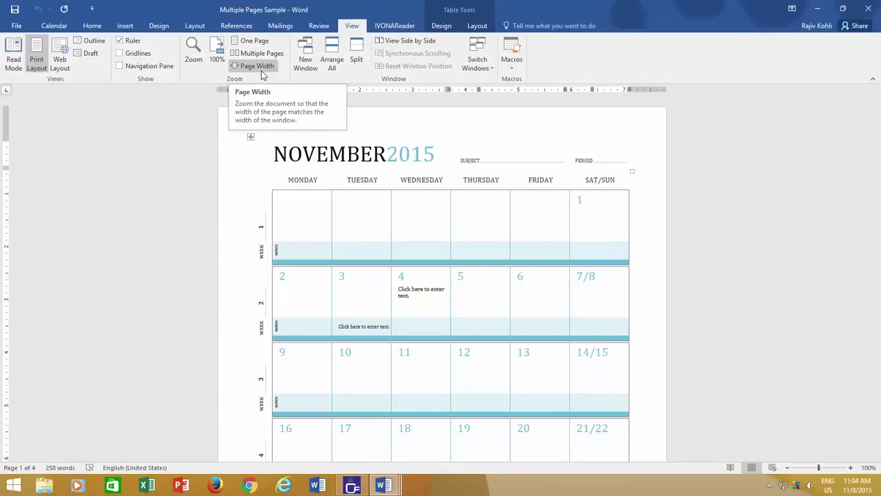
Step: Fit the calendar and the Multiple Home Pages document to page width
{"action": "left_click", "coordinate": [261, 69]}
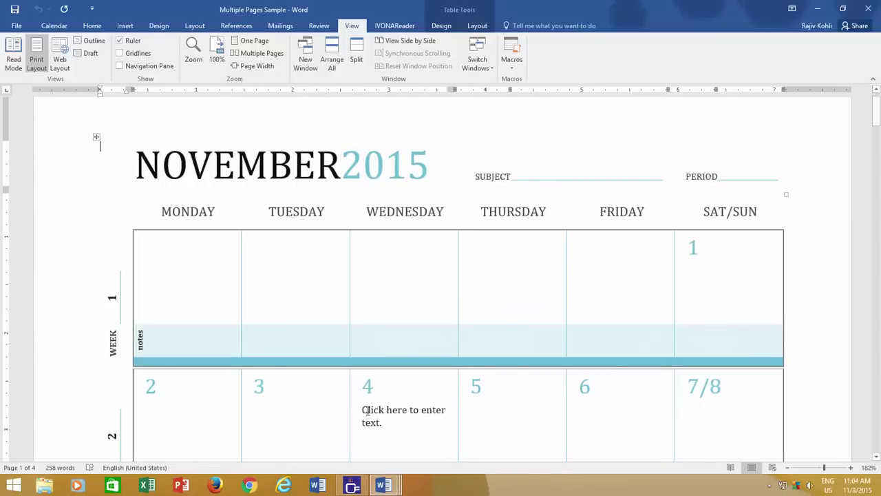
{"action": "left_click", "coordinate": [383, 485]}
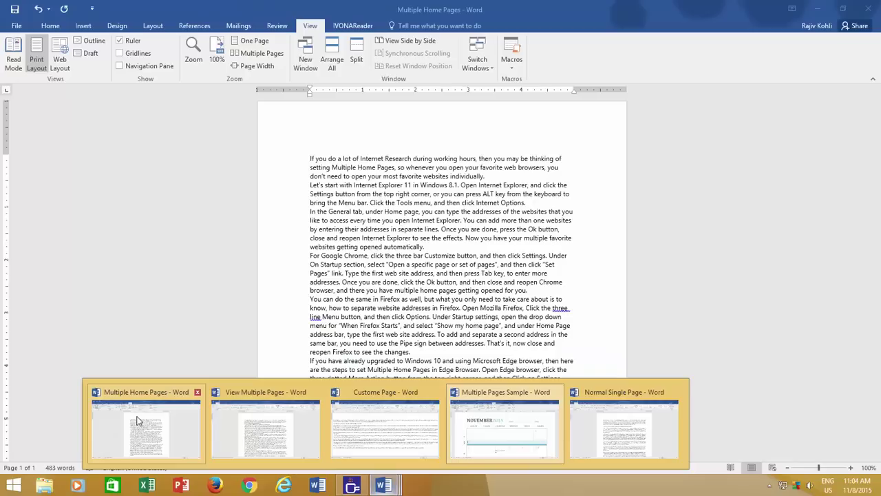
{"action": "left_click", "coordinate": [135, 422]}
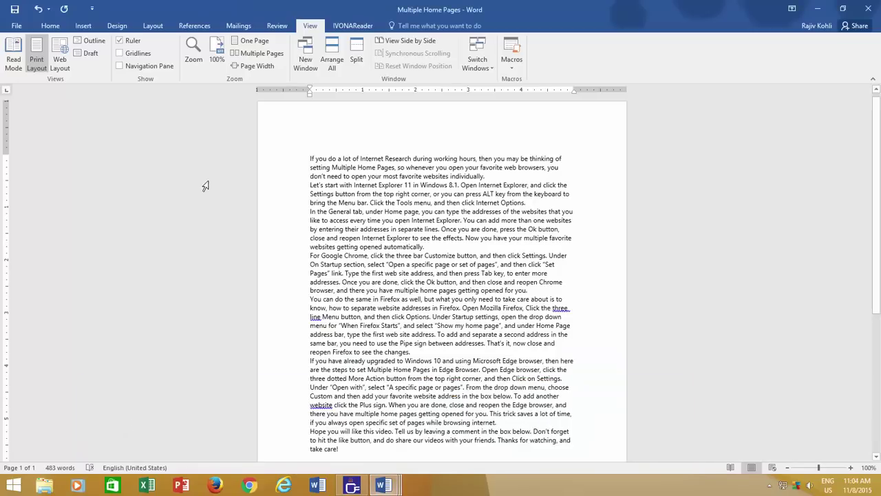
{"action": "left_click", "coordinate": [259, 71]}
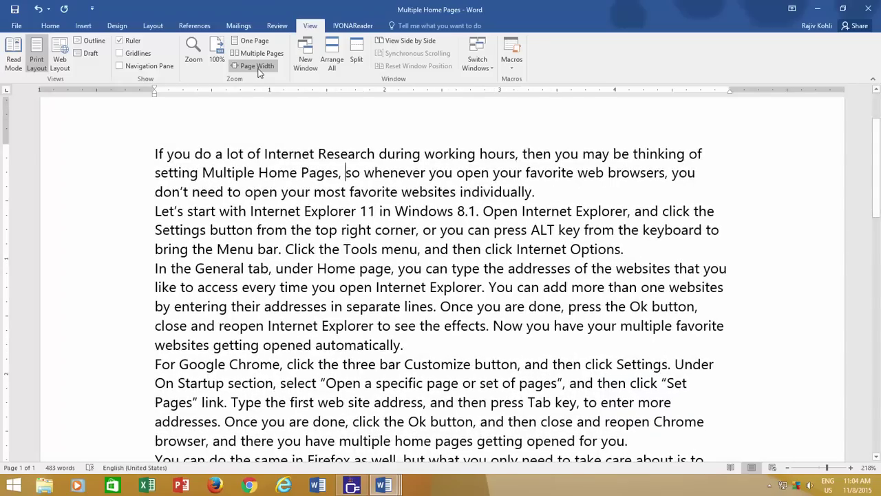
Step: Fit the Custome Page text to page width, then return to the November 2015 calendar
{"action": "left_click", "coordinate": [387, 485]}
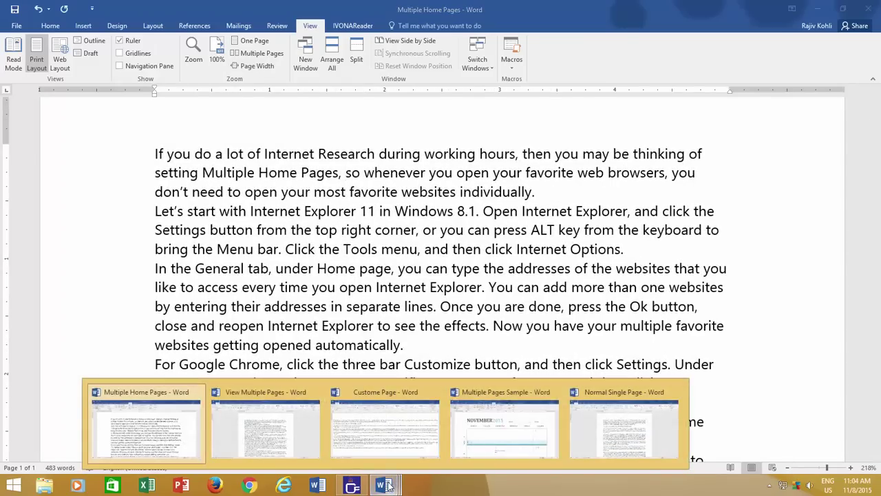
{"action": "left_click", "coordinate": [390, 418]}
{"action": "left_click", "coordinate": [310, 26]}
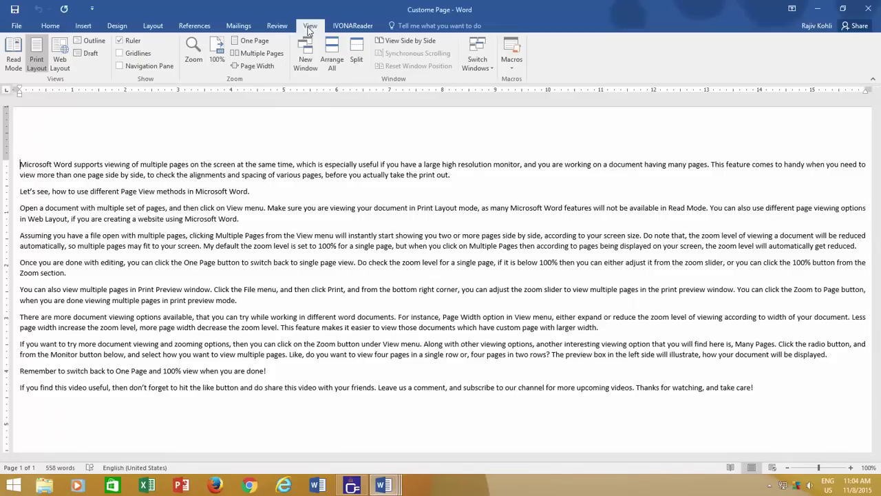
{"action": "left_click", "coordinate": [258, 66]}
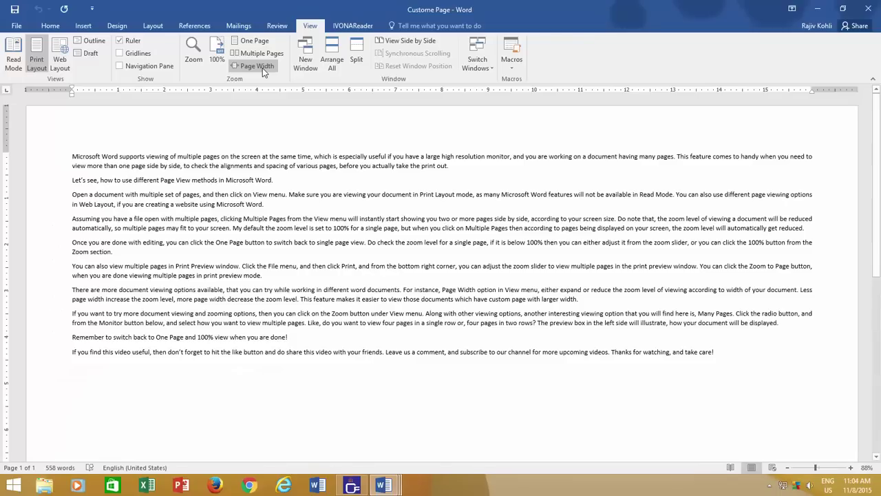
{"action": "mouse_move", "coordinate": [384, 487]}
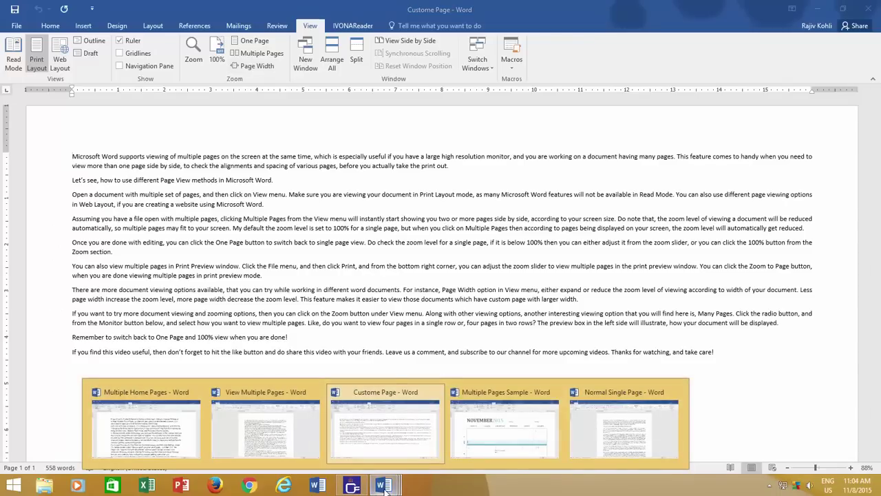
{"action": "left_click", "coordinate": [482, 444]}
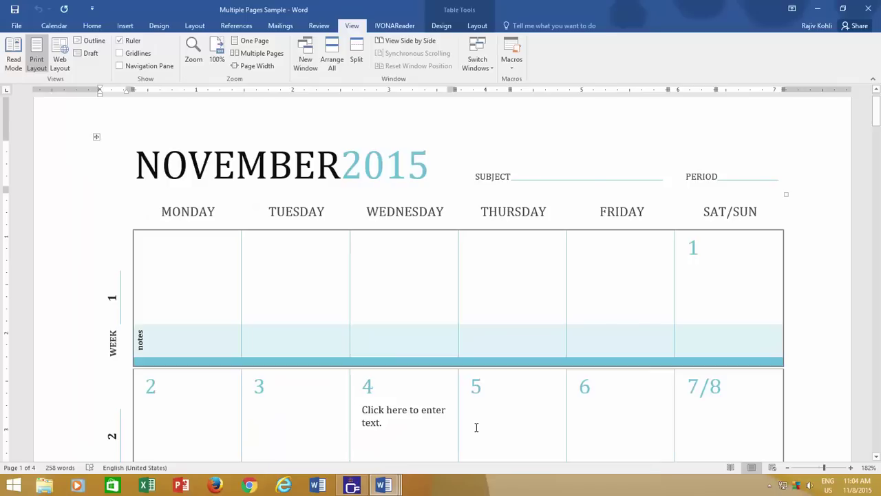
Step: Zoom the calendar to Many pages in a 2 x 2 grid
{"action": "left_click", "coordinate": [196, 59]}
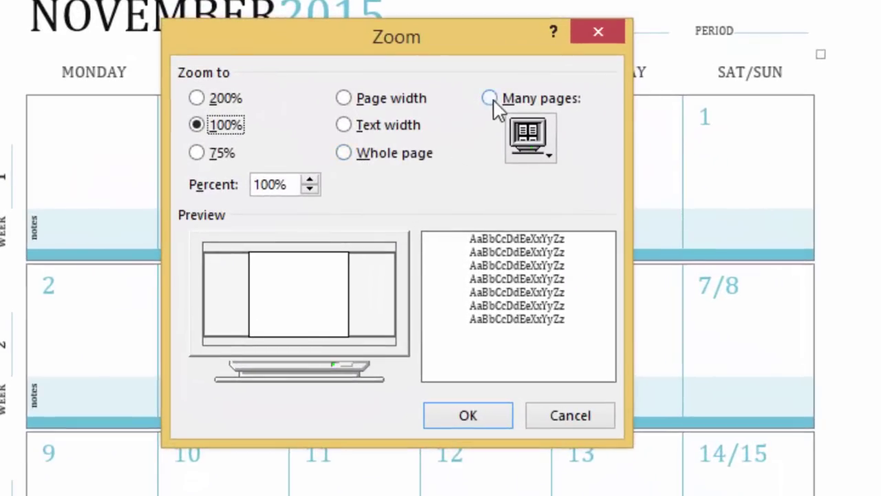
{"action": "left_click", "coordinate": [490, 98]}
{"action": "left_click", "coordinate": [543, 157]}
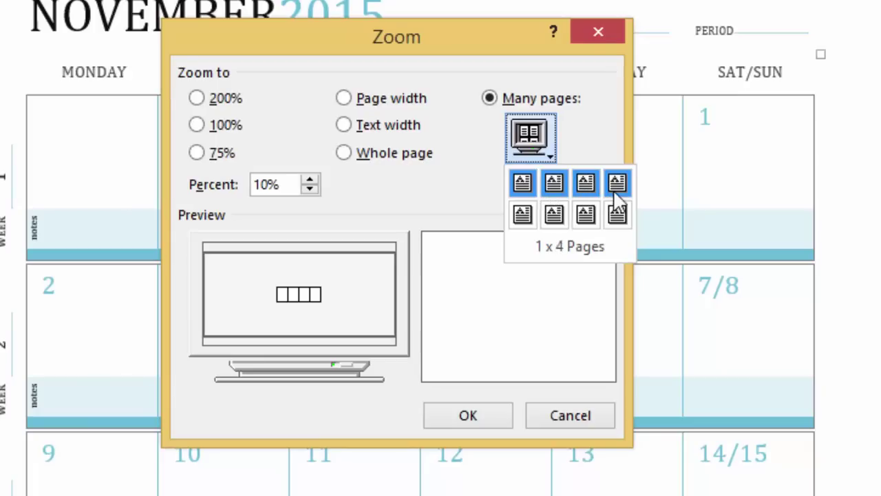
{"action": "left_click", "coordinate": [554, 214]}
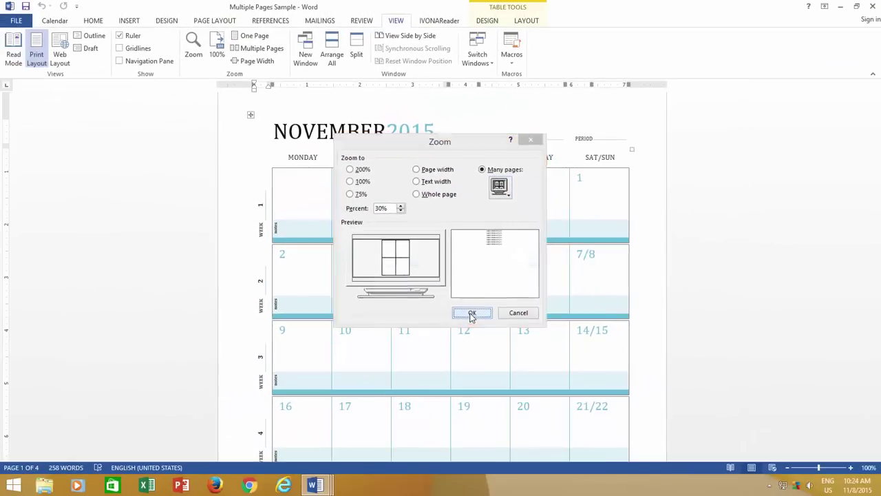
{"action": "left_click", "coordinate": [468, 415]}
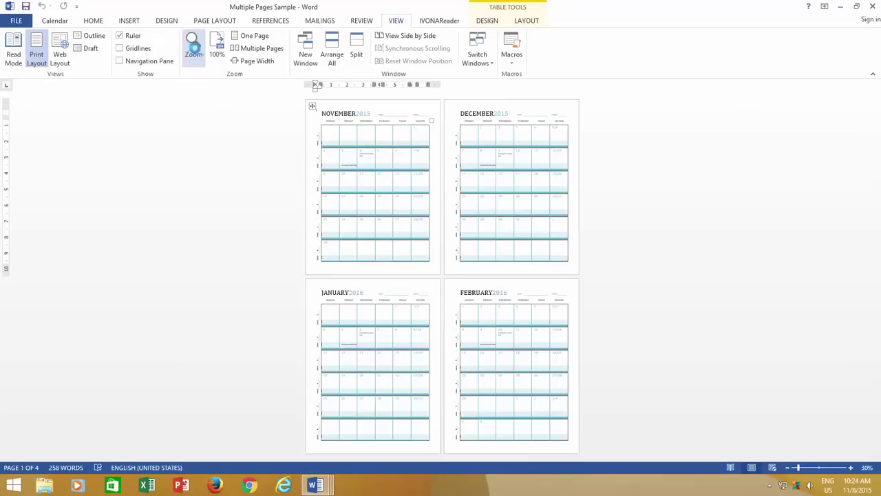
Step: Change the Many pages zoom to 1 x 4 pages in one row, then return to One Page
{"action": "left_click", "coordinate": [194, 47]}
{"action": "left_click", "coordinate": [500, 191]}
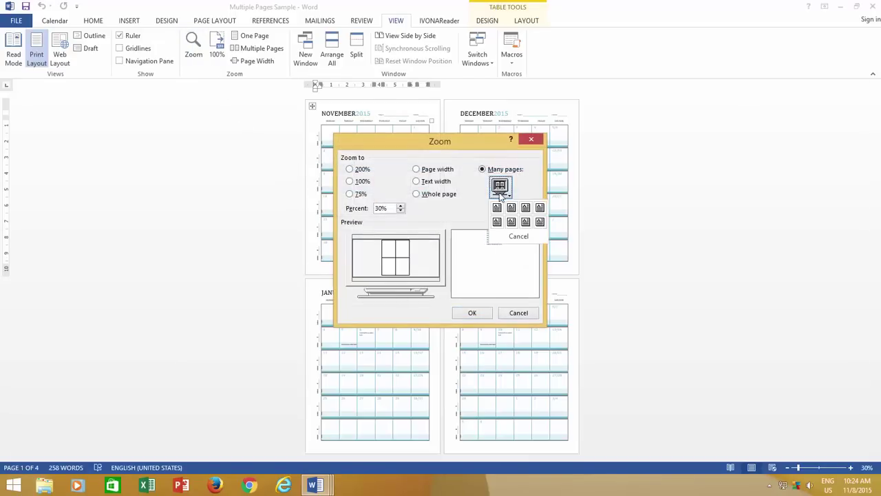
{"action": "left_click", "coordinate": [539, 207]}
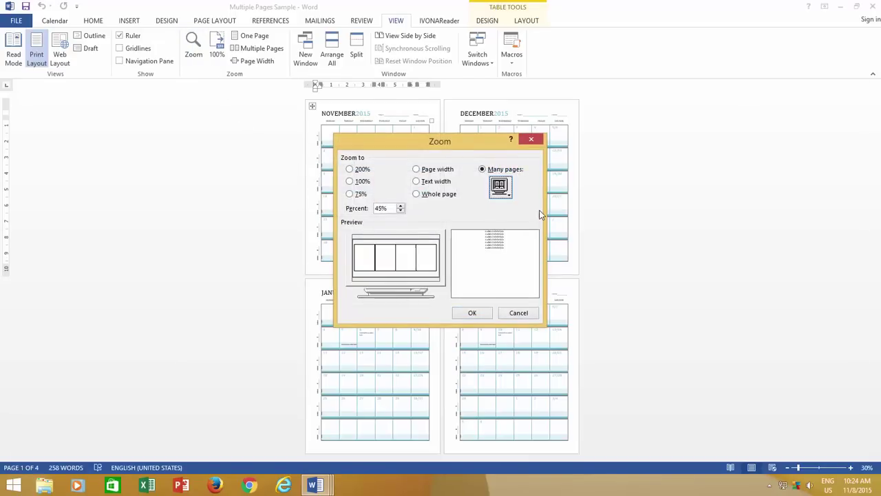
{"action": "left_click", "coordinate": [473, 313]}
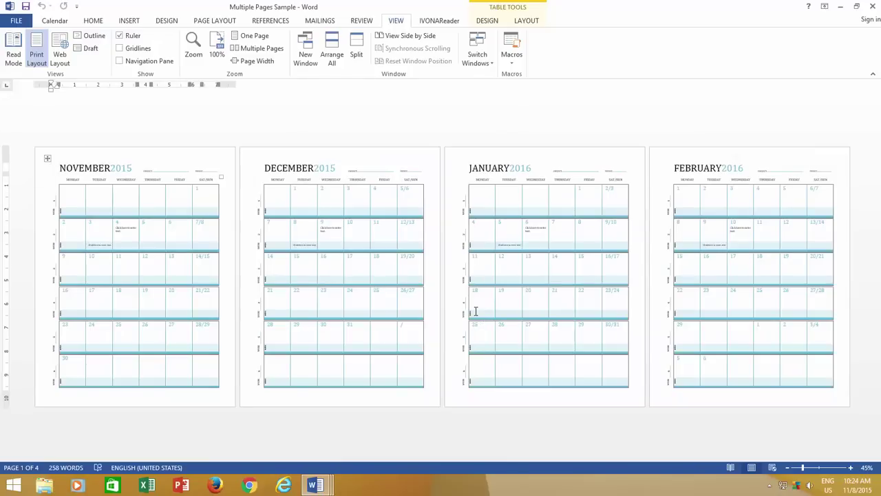
{"action": "left_click", "coordinate": [242, 41]}
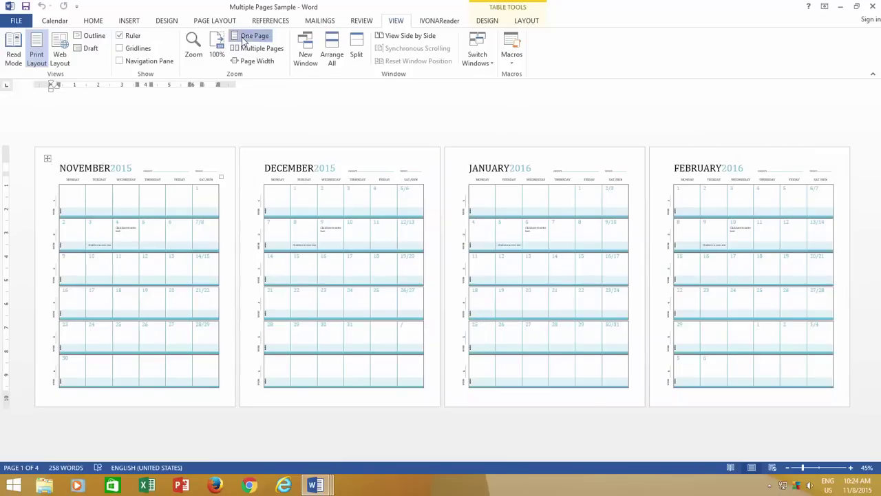
Step: Set the November calendar to 100%, then to Whole page through the Zoom dialog
{"action": "left_click", "coordinate": [218, 48]}
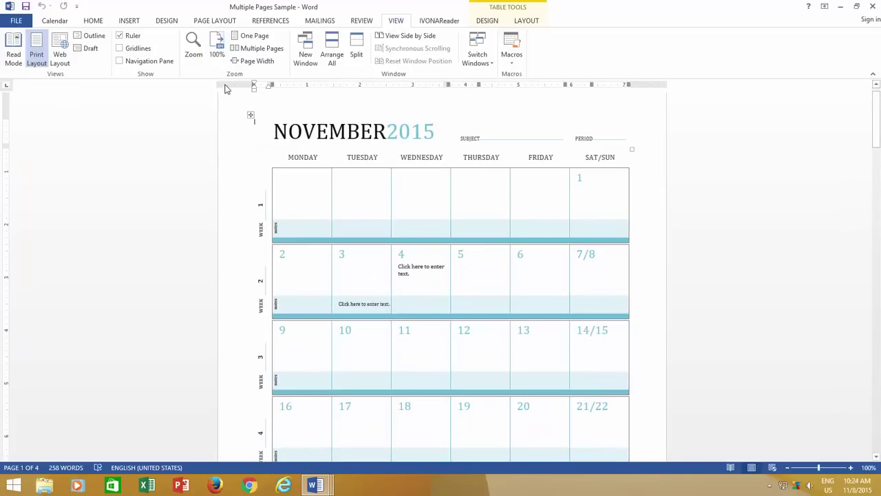
{"action": "left_click", "coordinate": [202, 54]}
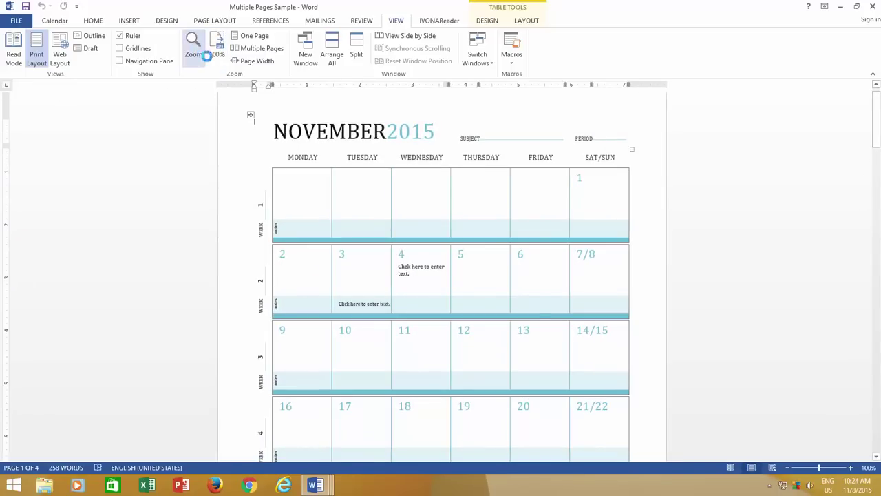
{"action": "left_click", "coordinate": [436, 195]}
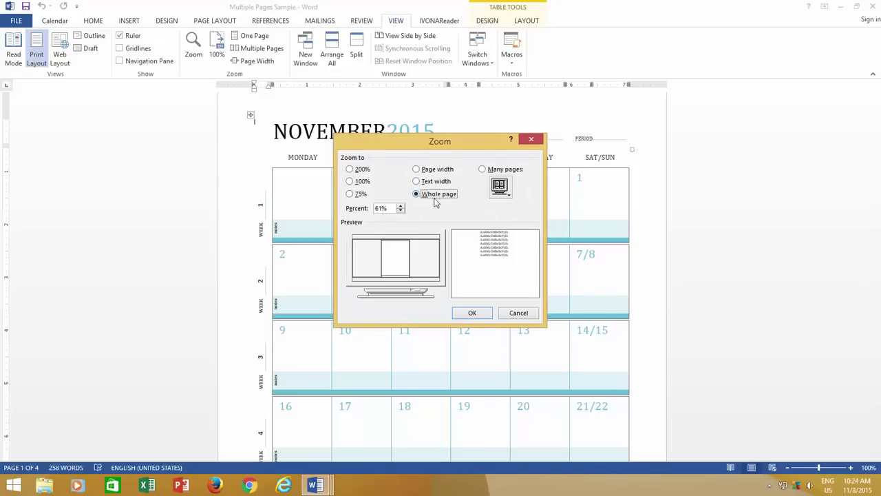
{"action": "left_click", "coordinate": [470, 313]}
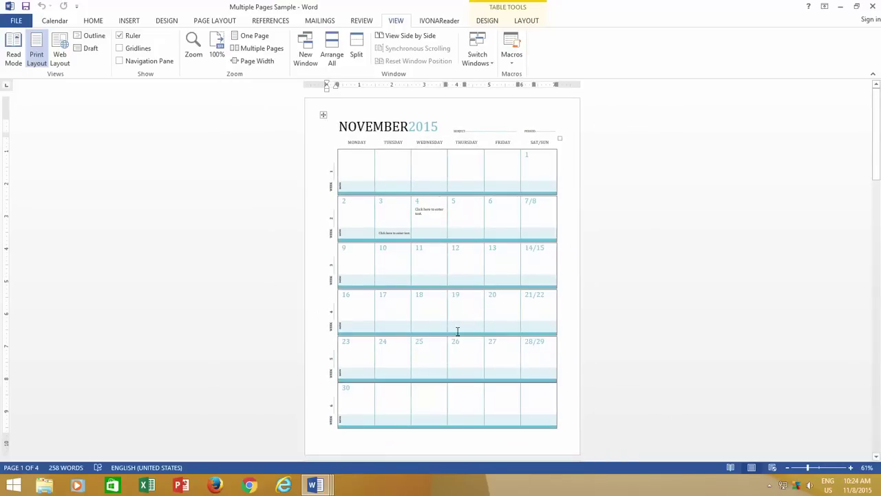
Step: Switch to Custome Page and review its paper size settings without changing them
{"action": "mouse_move", "coordinate": [315, 484]}
{"action": "left_click", "coordinate": [330, 432]}
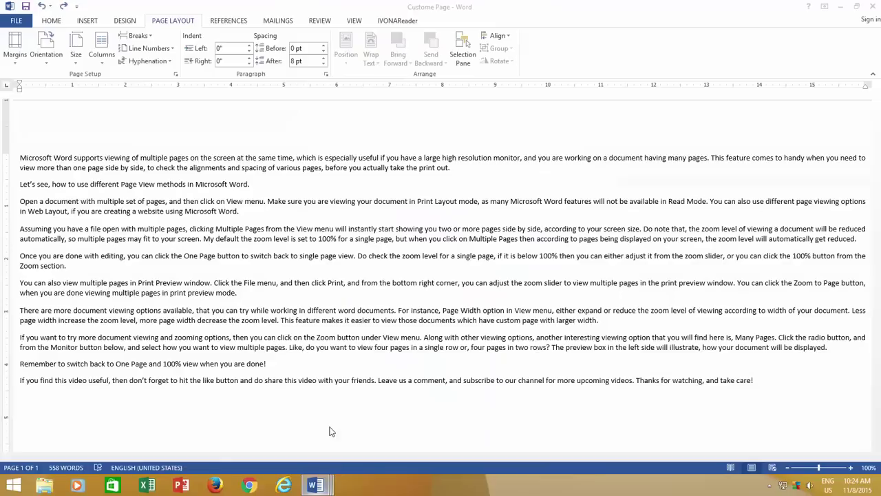
{"action": "left_click", "coordinate": [79, 55]}
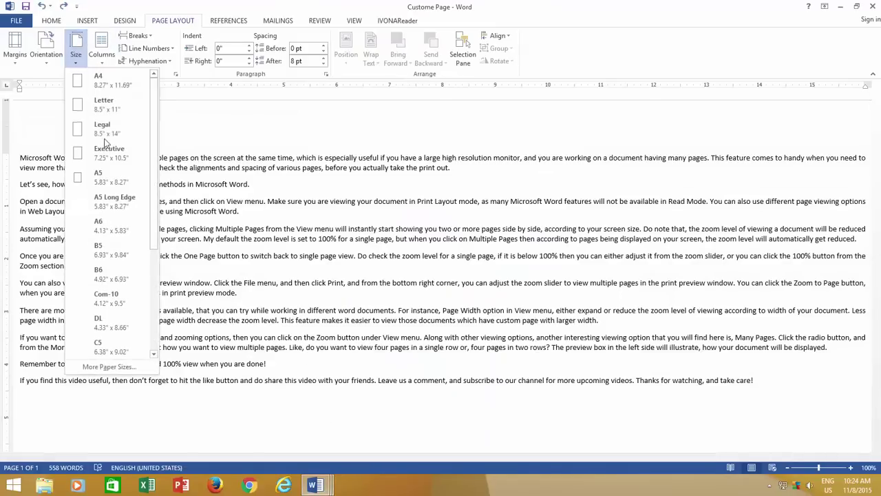
{"action": "left_click", "coordinate": [104, 367]}
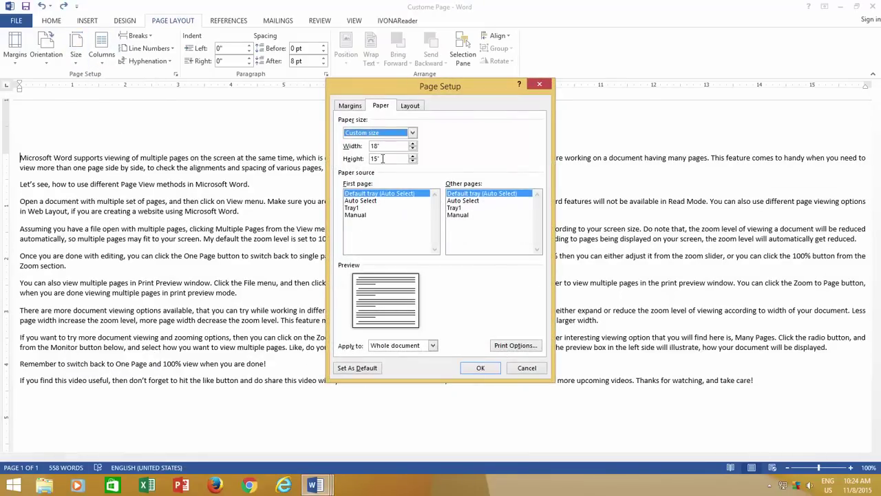
{"action": "left_click", "coordinate": [521, 370]}
Step: Zoom Custome Page to Whole page at 44%, then preview Text width and cancel it
{"action": "left_click", "coordinate": [354, 21]}
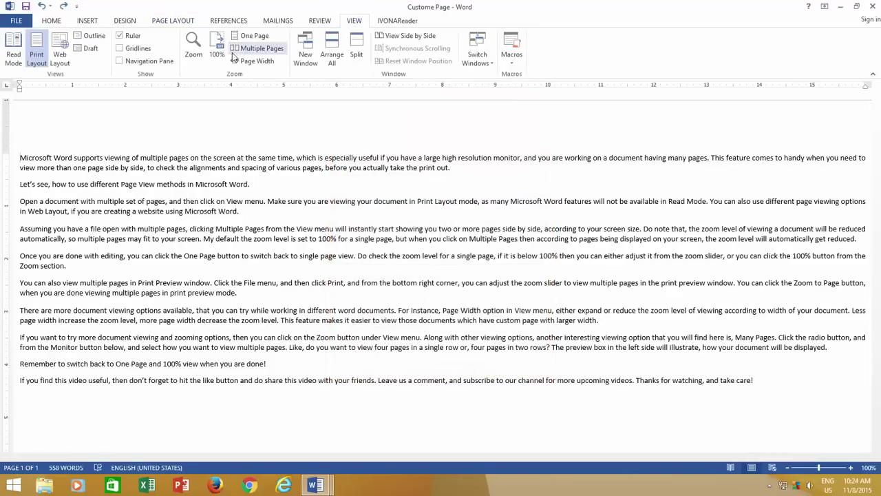
{"action": "left_click", "coordinate": [194, 50]}
{"action": "left_click", "coordinate": [444, 198]}
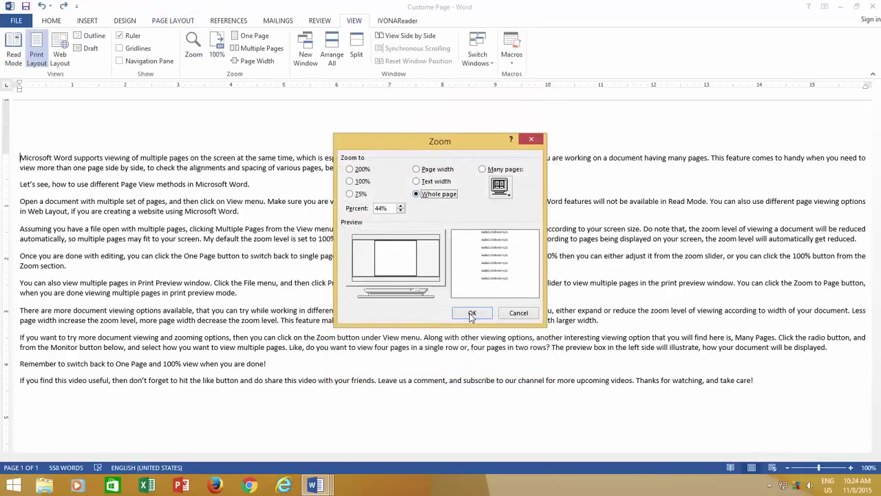
{"action": "left_click", "coordinate": [472, 313]}
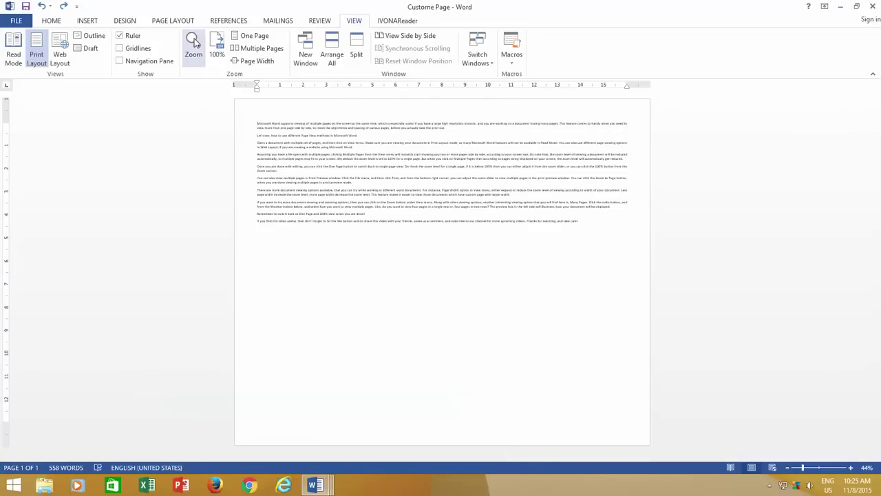
{"action": "left_click", "coordinate": [197, 61]}
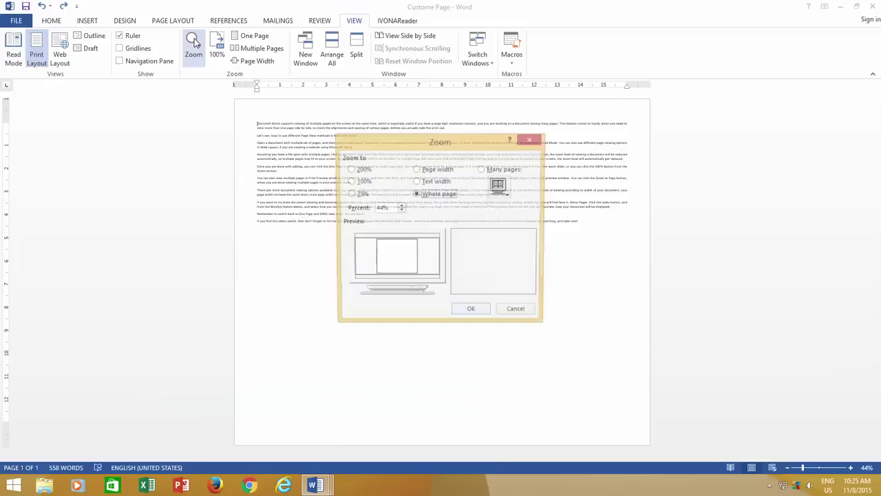
{"action": "left_click", "coordinate": [430, 184]}
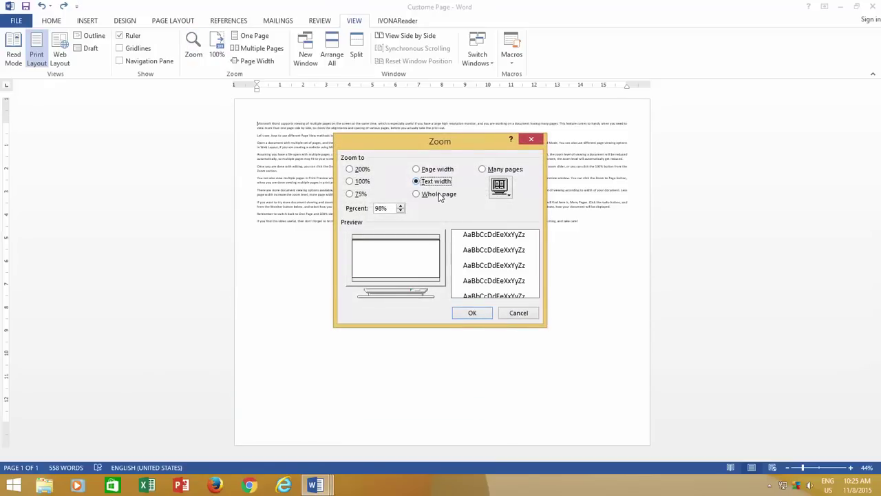
{"action": "left_click", "coordinate": [518, 311]}
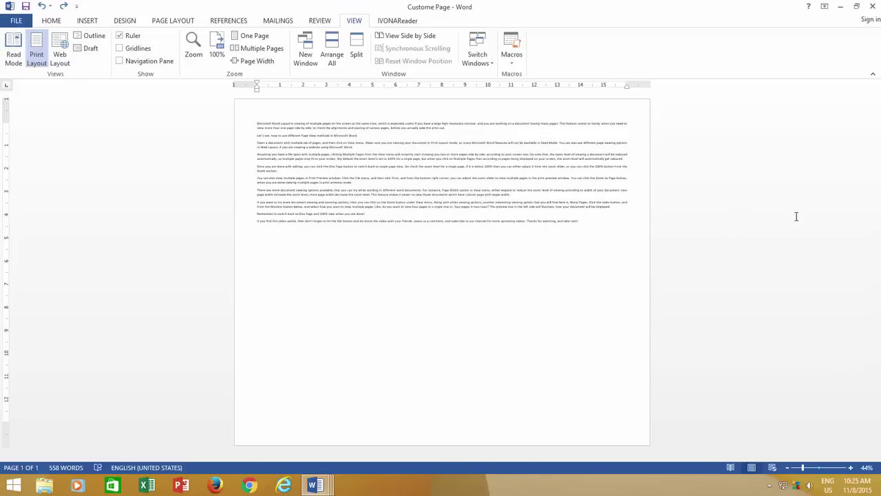
Step: Bring up Normal Single Page and apply Text width zoom at 234%
{"action": "left_click", "coordinate": [312, 487]}
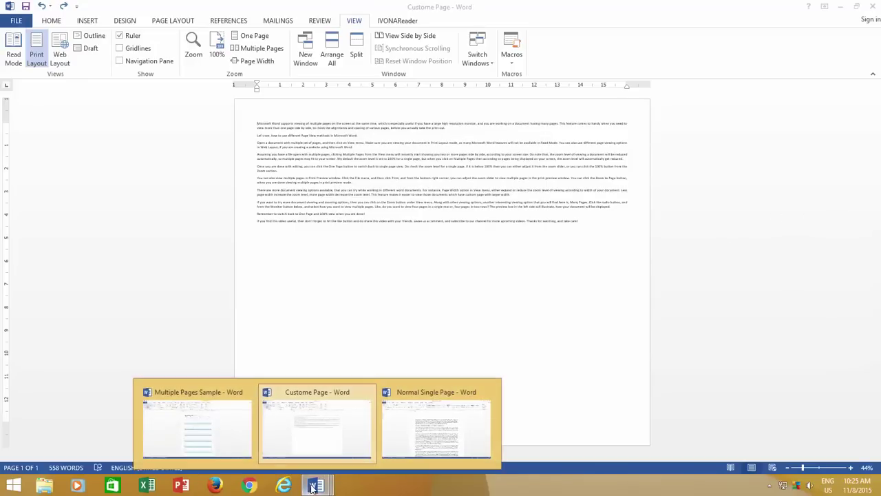
{"action": "left_click", "coordinate": [436, 423]}
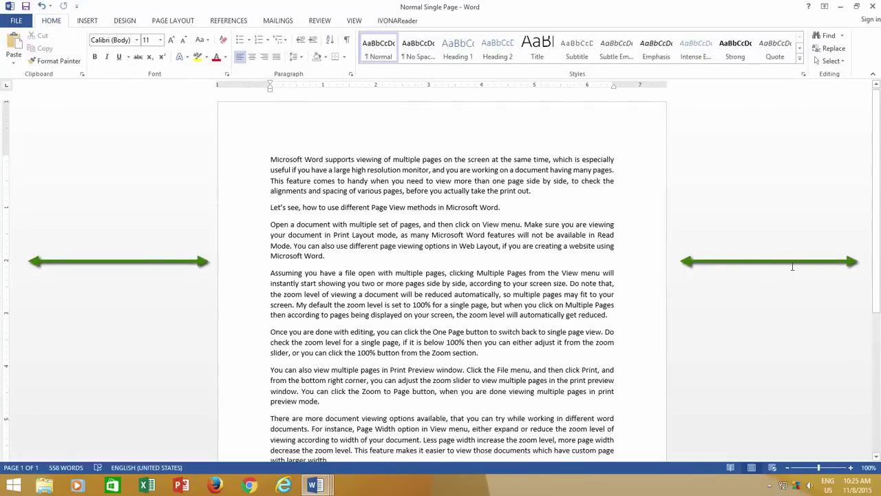
{"action": "left_click", "coordinate": [351, 23]}
{"action": "left_click", "coordinate": [193, 48]}
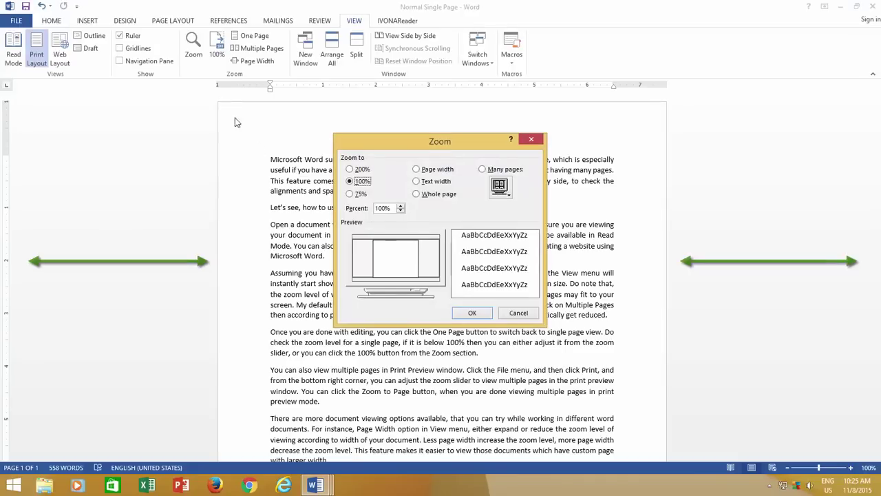
{"action": "left_click", "coordinate": [432, 183]}
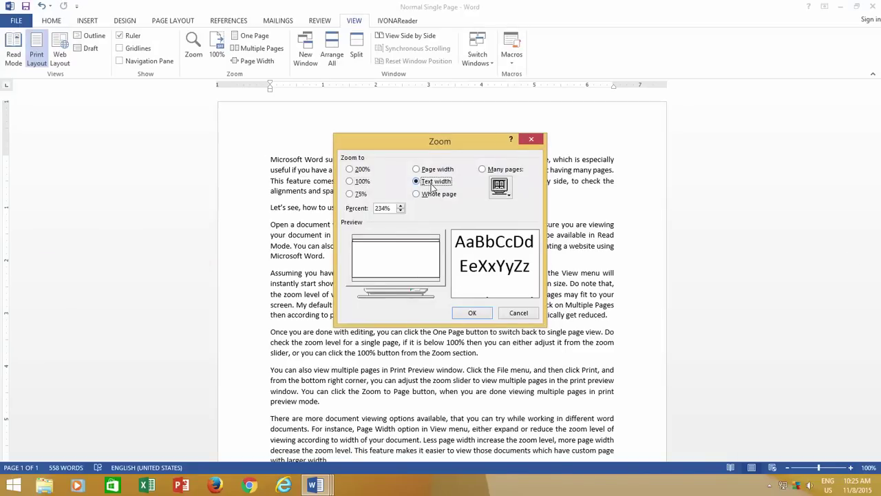
{"action": "left_click", "coordinate": [472, 313]}
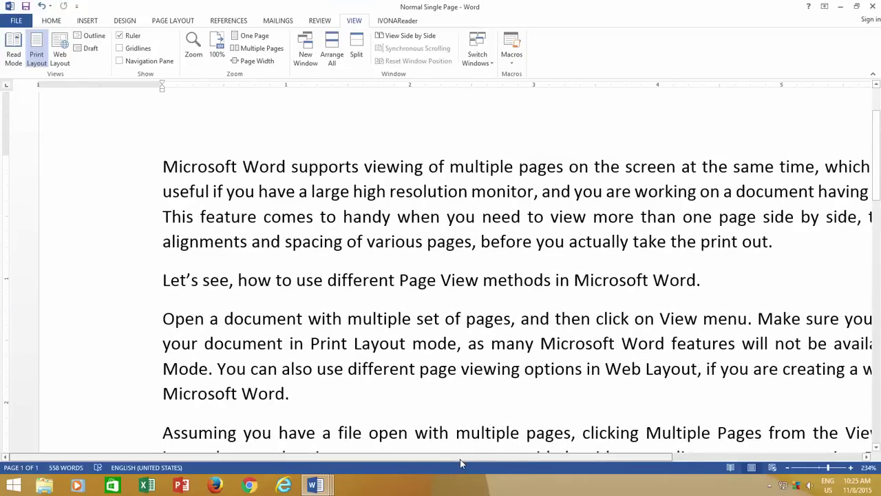
Step: Show Normal Single Page in Draft view at page width, then 200%, then back in Print Layout
{"action": "left_click_drag", "start_coordinate": [460, 456], "coordinate": [545, 460]}
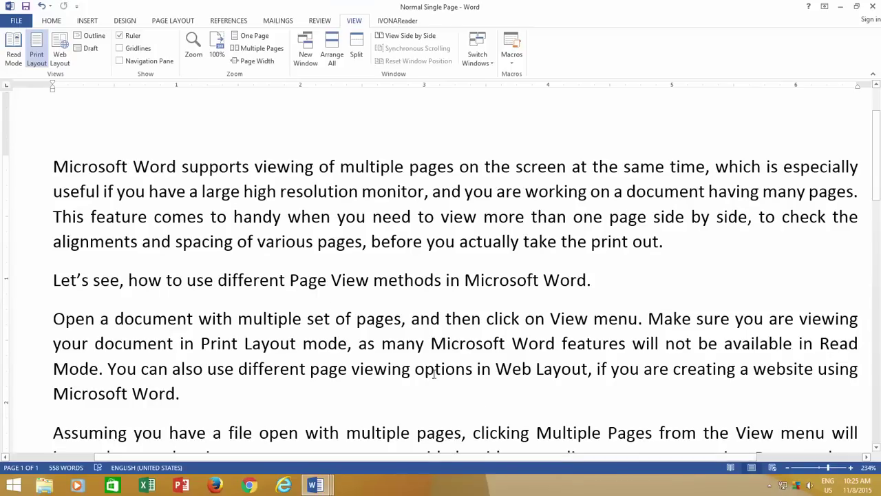
{"action": "left_click", "coordinate": [87, 48]}
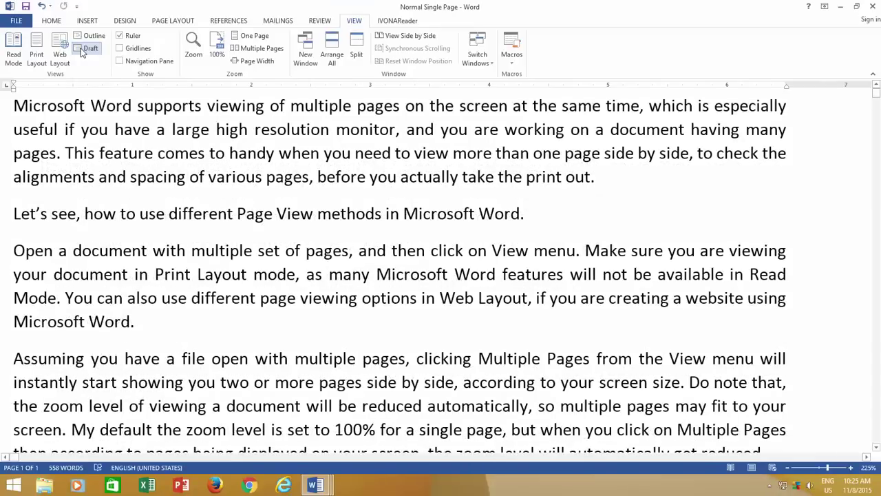
{"action": "left_click", "coordinate": [250, 64]}
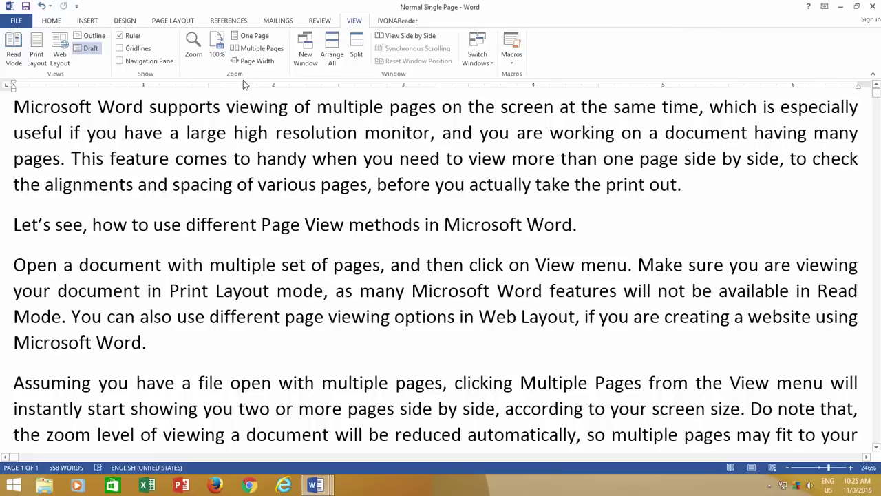
{"action": "left_click", "coordinate": [193, 48]}
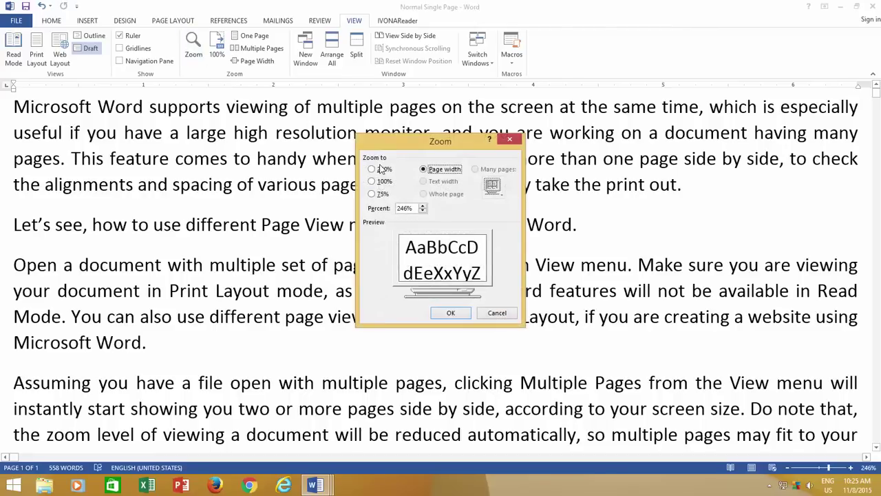
{"action": "left_click", "coordinate": [377, 168]}
{"action": "left_click", "coordinate": [451, 313]}
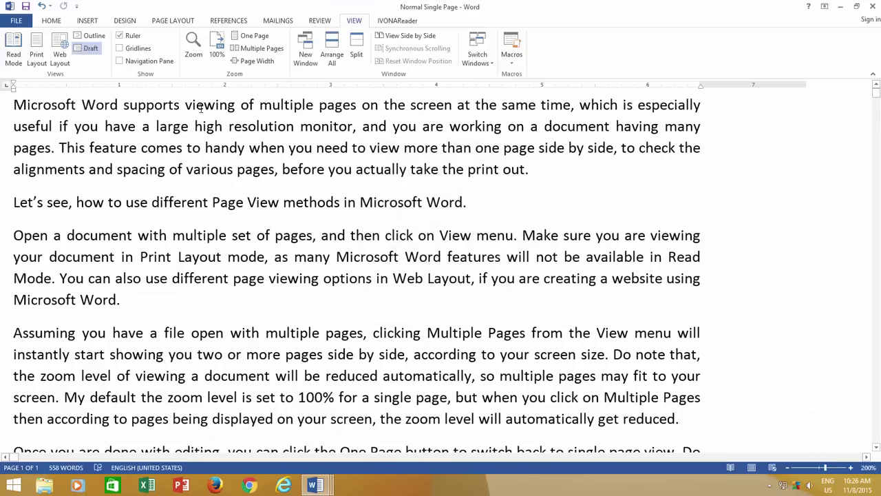
{"action": "left_click", "coordinate": [32, 54]}
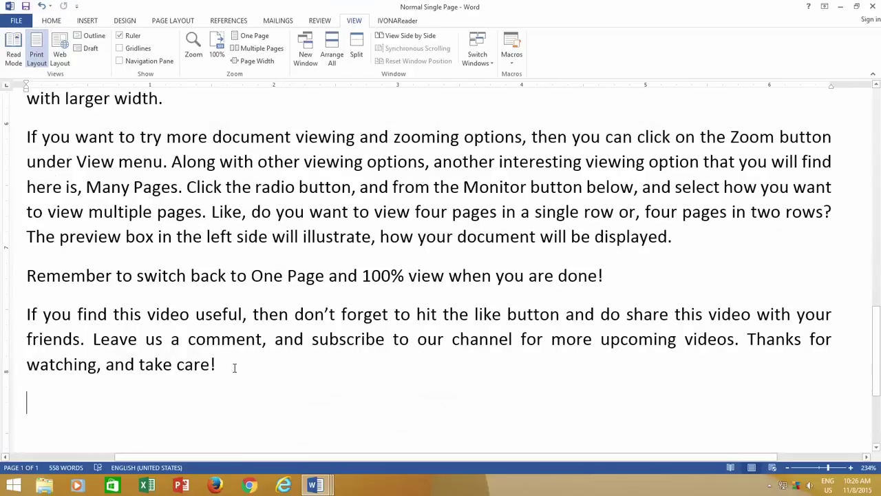
Step: Change the closing 'take care!' to 'take care.'
{"action": "left_click", "coordinate": [239, 373]}
{"action": "key", "text": "BackSpace"}
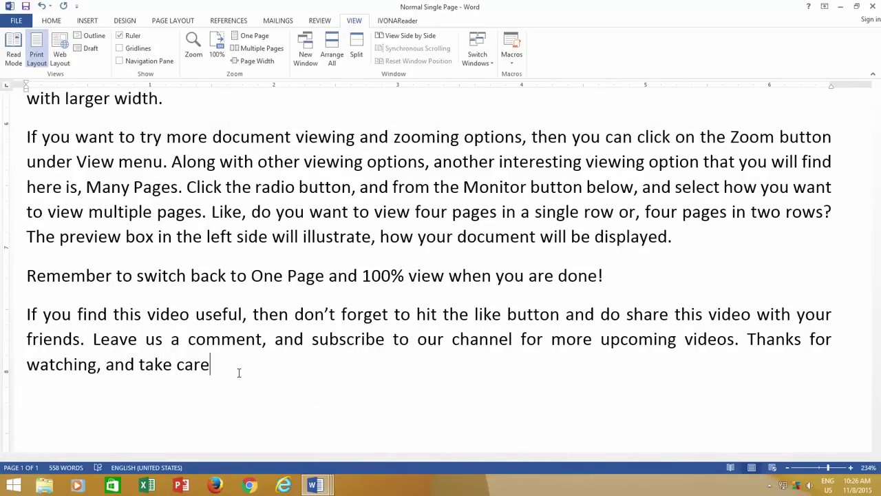
{"action": "type", "text": "."}
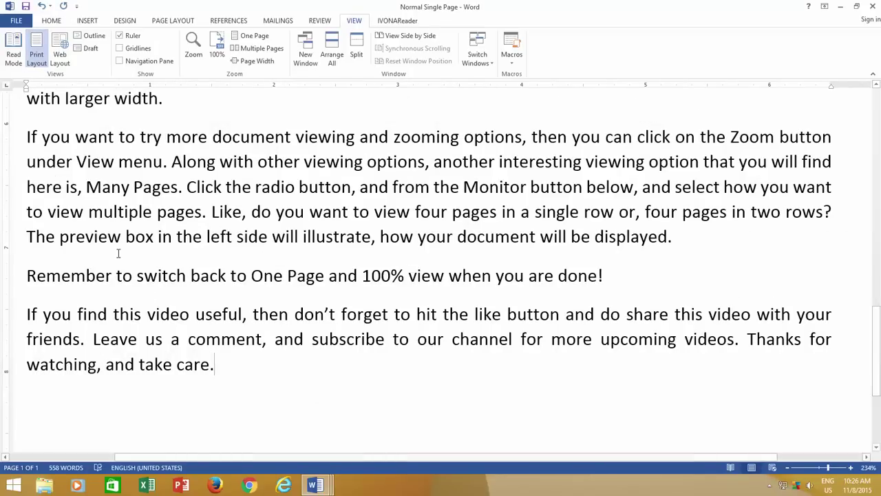
Step: Save and close the Normal Single Page document
{"action": "left_click", "coordinate": [16, 20]}
{"action": "left_click", "coordinate": [22, 108]}
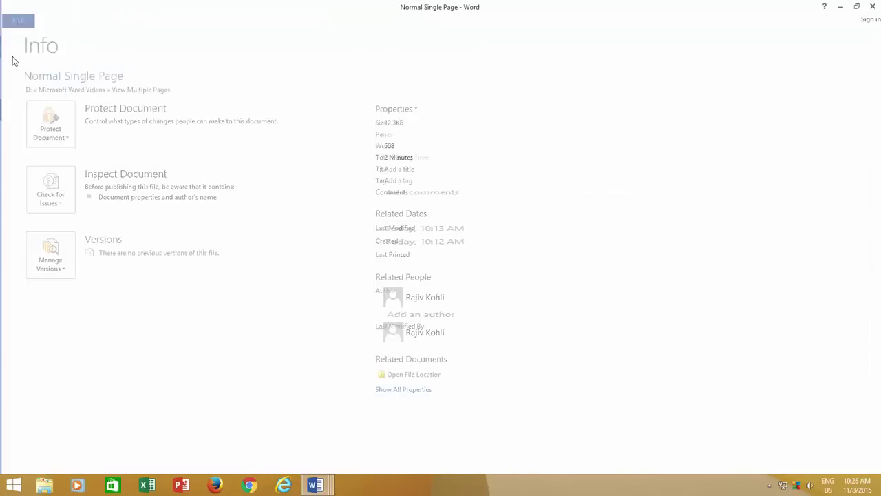
{"action": "left_click", "coordinate": [16, 21]}
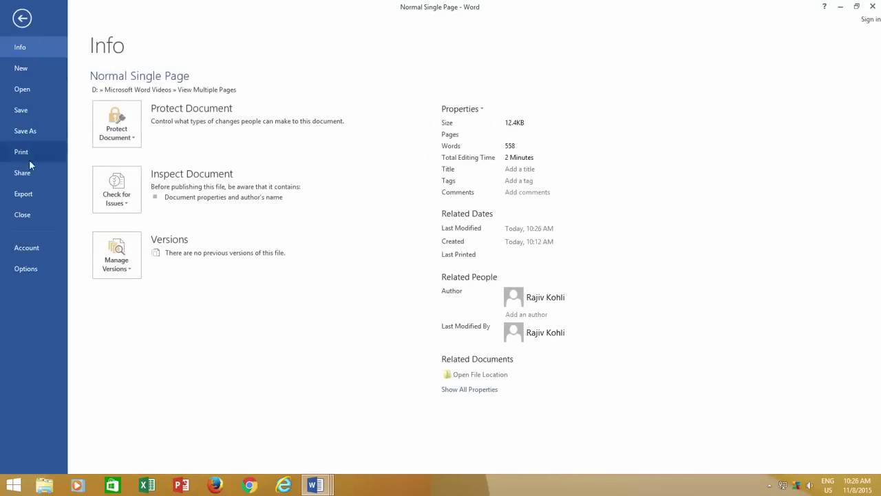
{"action": "left_click", "coordinate": [33, 215]}
Step: Reopen Normal Single Page from the Recent Documents list
{"action": "left_click", "coordinate": [17, 20]}
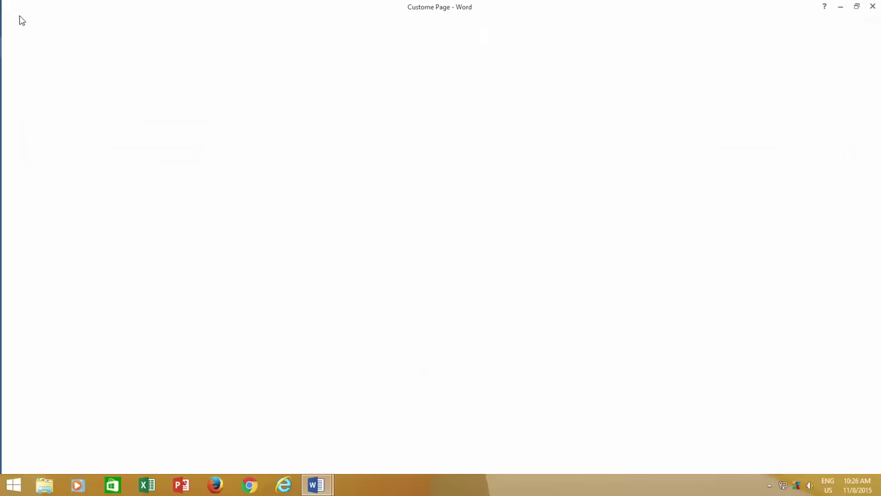
{"action": "left_click", "coordinate": [22, 89]}
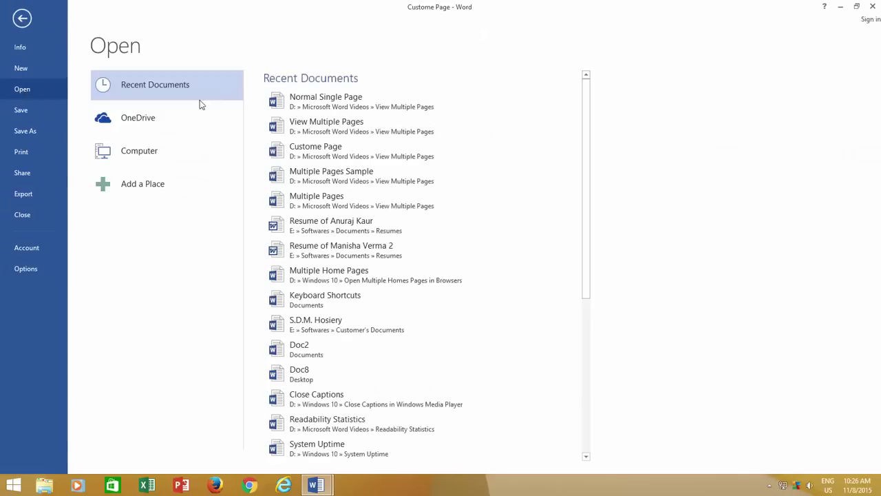
{"action": "left_click", "coordinate": [346, 101]}
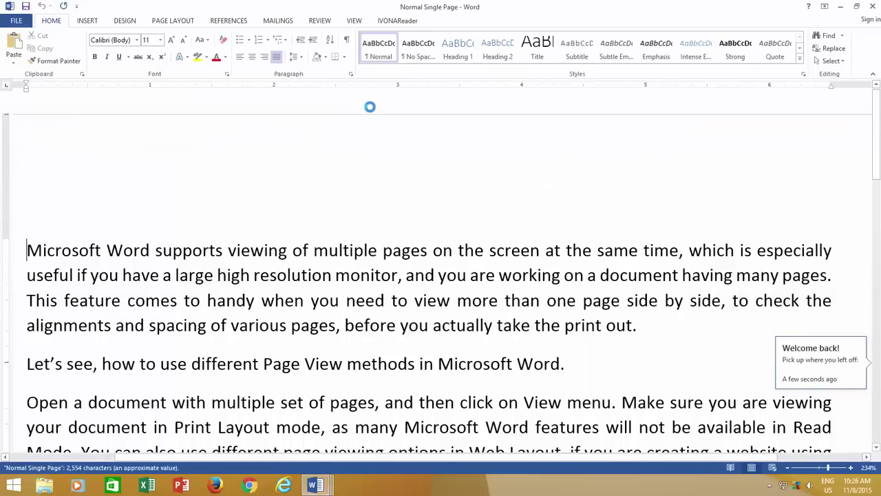